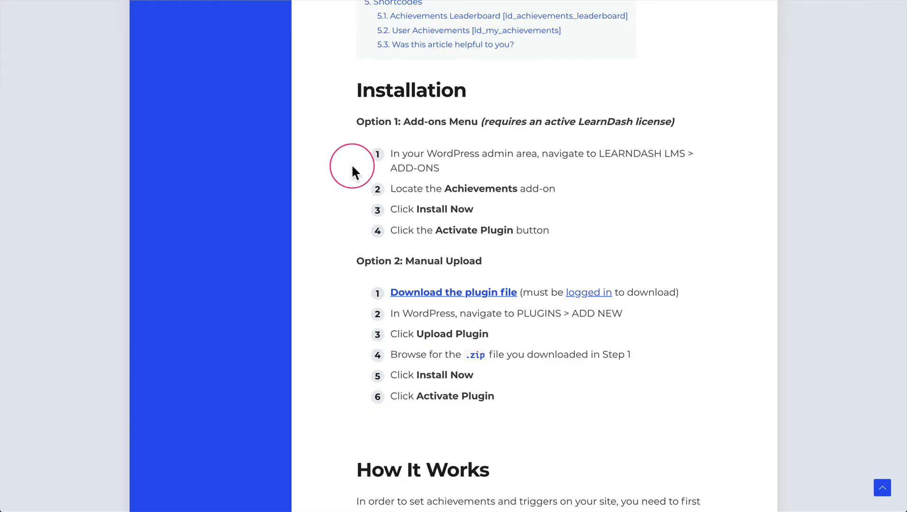
# Open the Achievements section of the LearnDash Design Upgrade customizer settings and look over its styling options.
pyautogui.scroll(12, 339, 198)
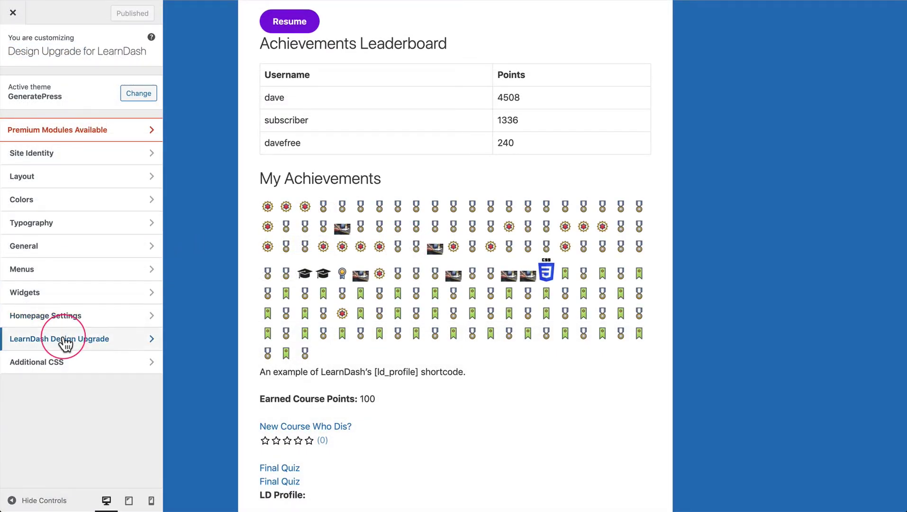
pyautogui.click(100, 345)
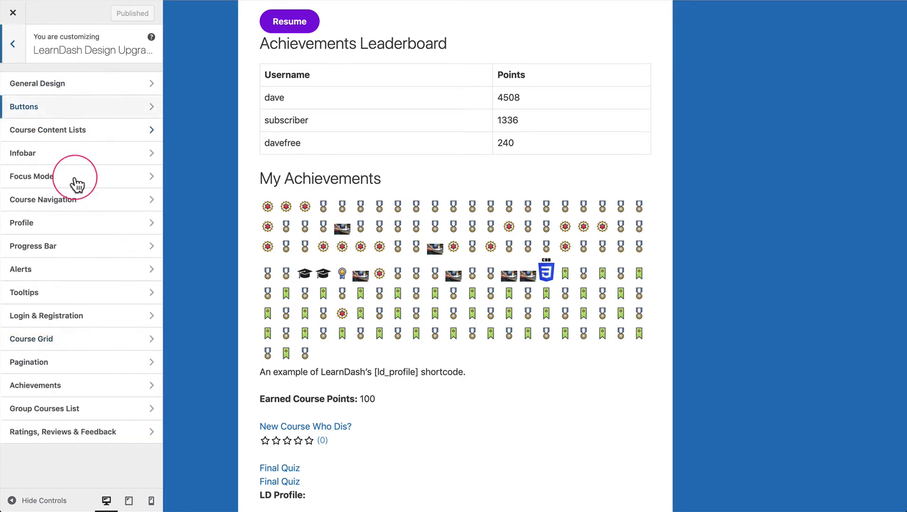
pyautogui.click(87, 388)
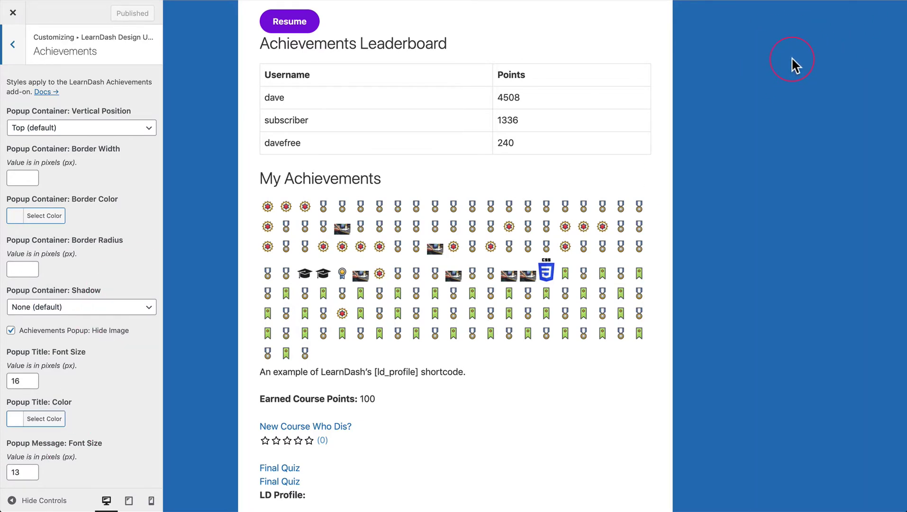
pyautogui.scroll(-5, 87, 278)
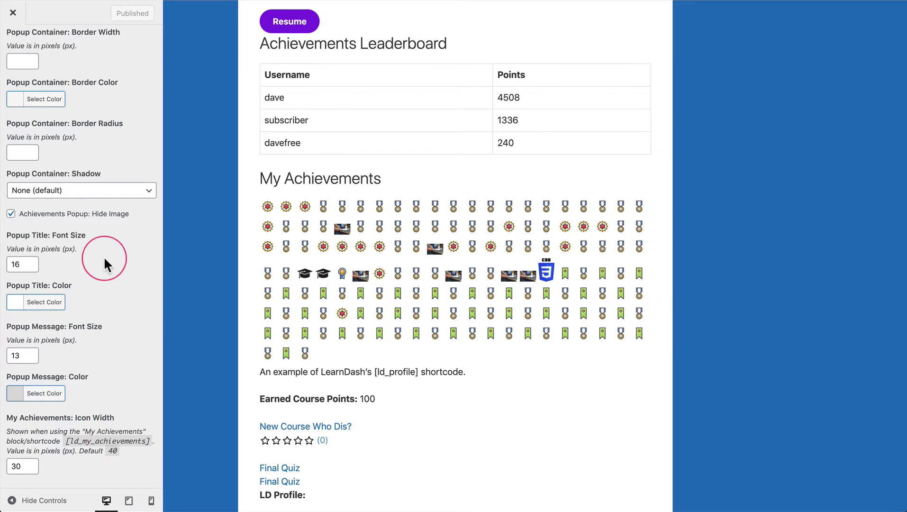
pyautogui.scroll(1, 104, 256)
pyautogui.scroll(4, 103, 256)
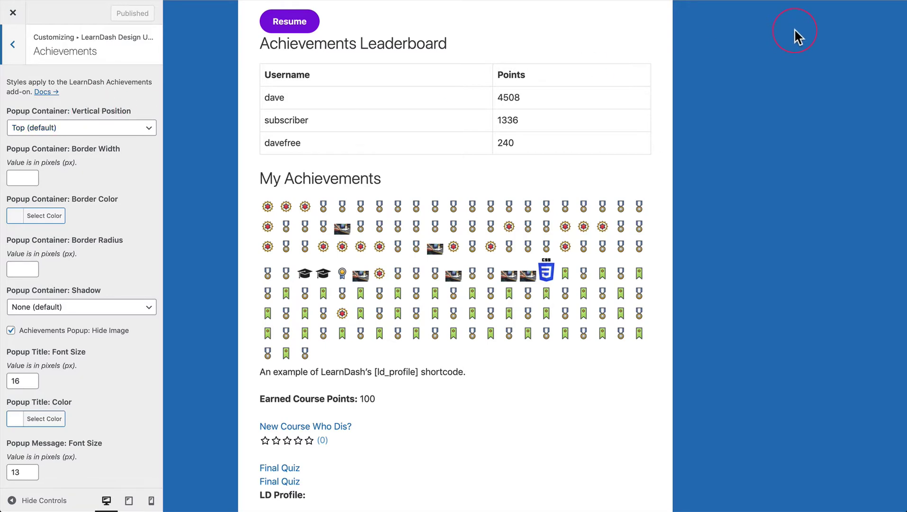
# Set the achievements popup container's vertical position to Bottom, publish the change and reload the All Courses page to check it.
pyautogui.click(112, 126)
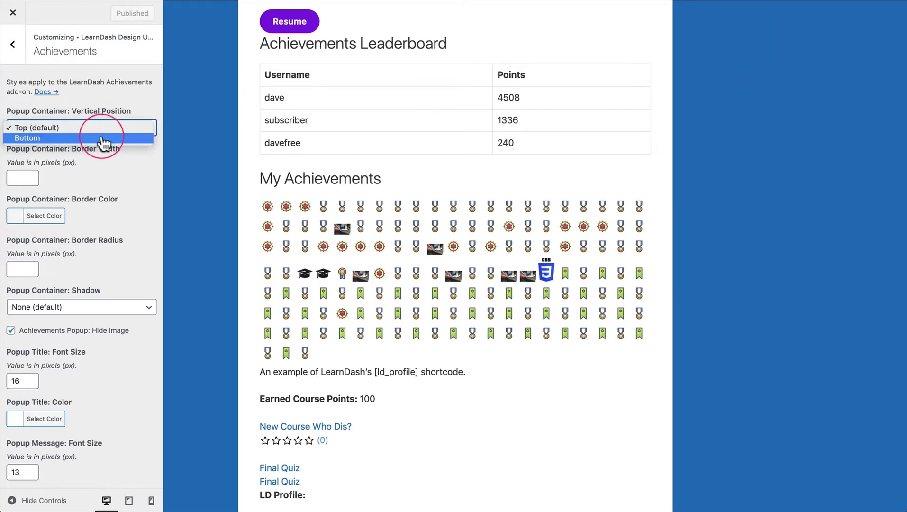
pyautogui.click(110, 103)
pyautogui.click(142, 76)
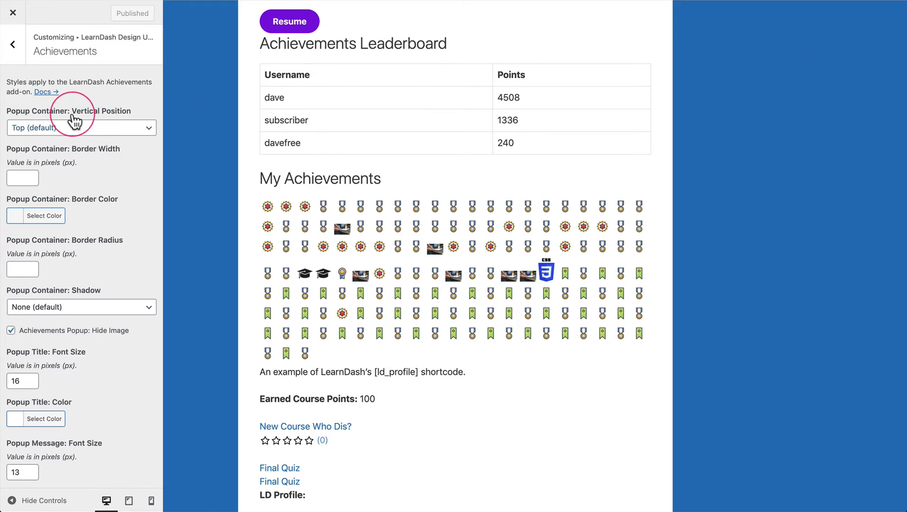
pyautogui.click(103, 130)
pyautogui.click(101, 141)
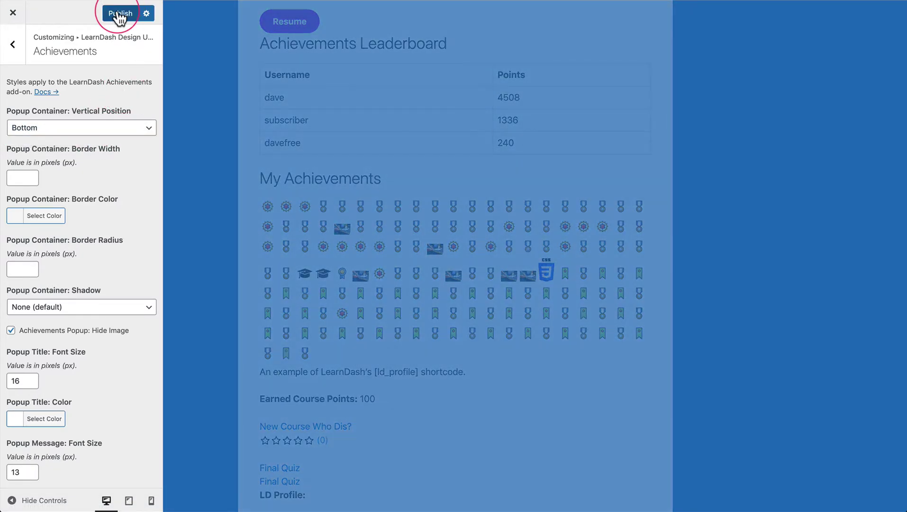
pyautogui.click(117, 12)
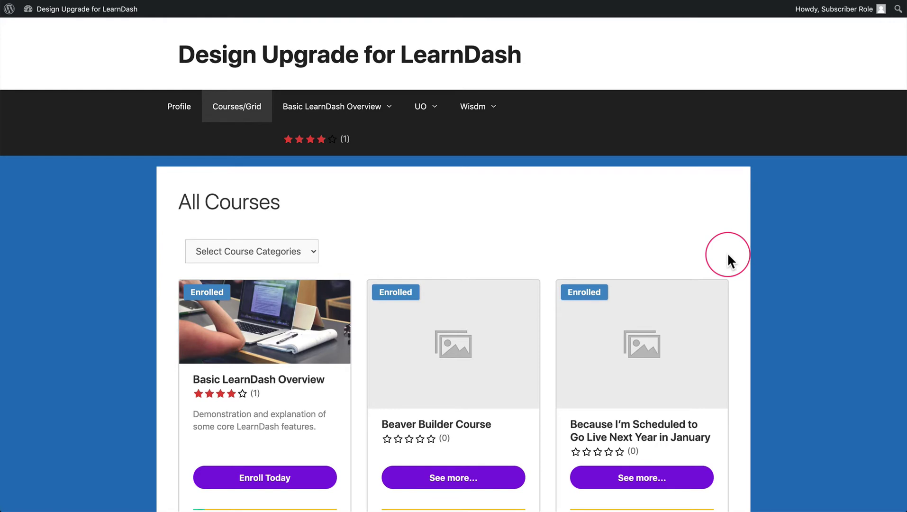
pyautogui.press('super+r')
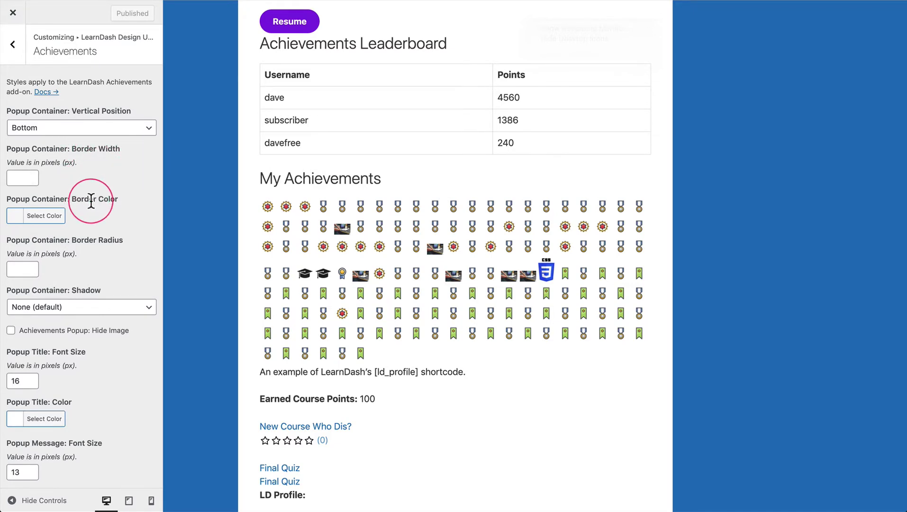
# Give the popup container a 3 px border in the red palette color.
pyautogui.click(14, 173)
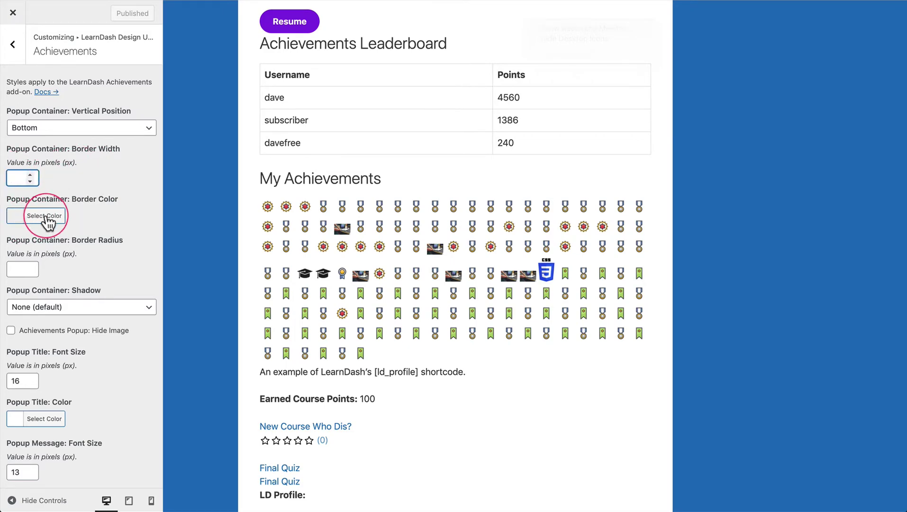
pyautogui.write('3')
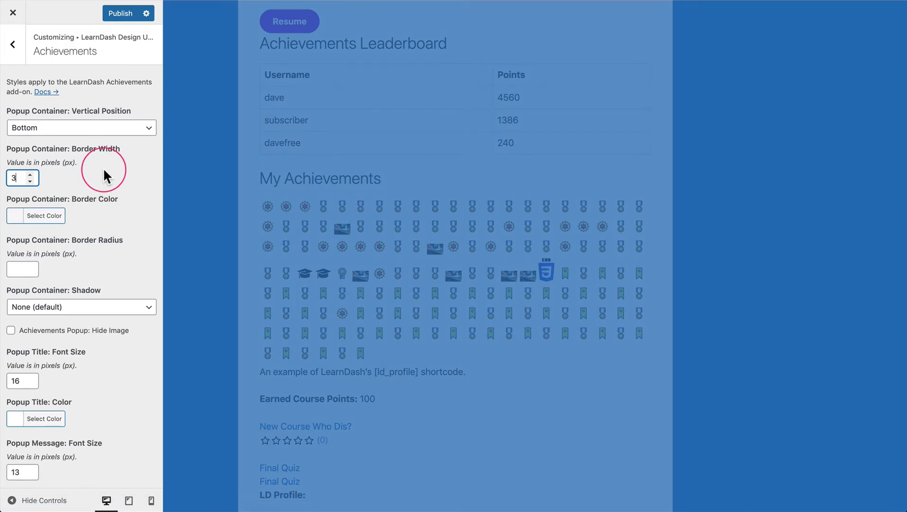
pyautogui.click(44, 219)
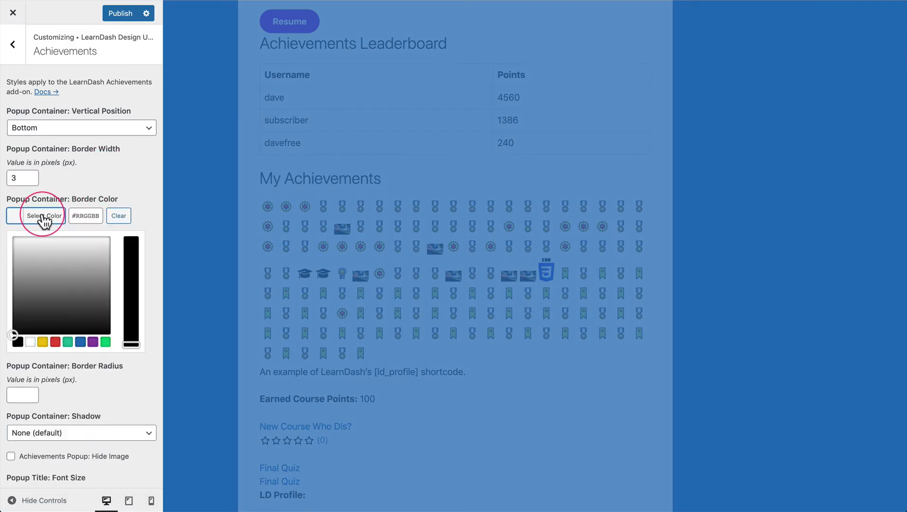
pyautogui.click(55, 341)
pyautogui.click(54, 205)
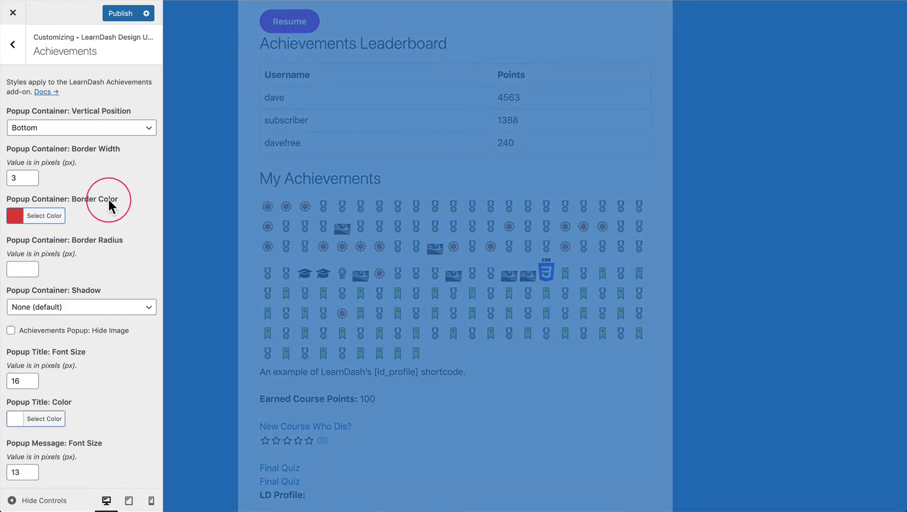
# Set a border radius for the popup container.
pyautogui.scroll(-1, 106, 199)
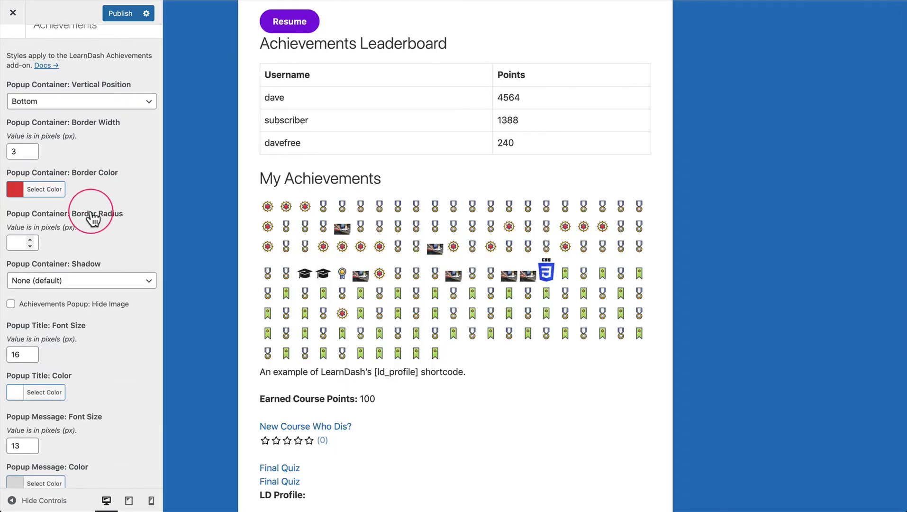
pyautogui.scroll(-1, 94, 220)
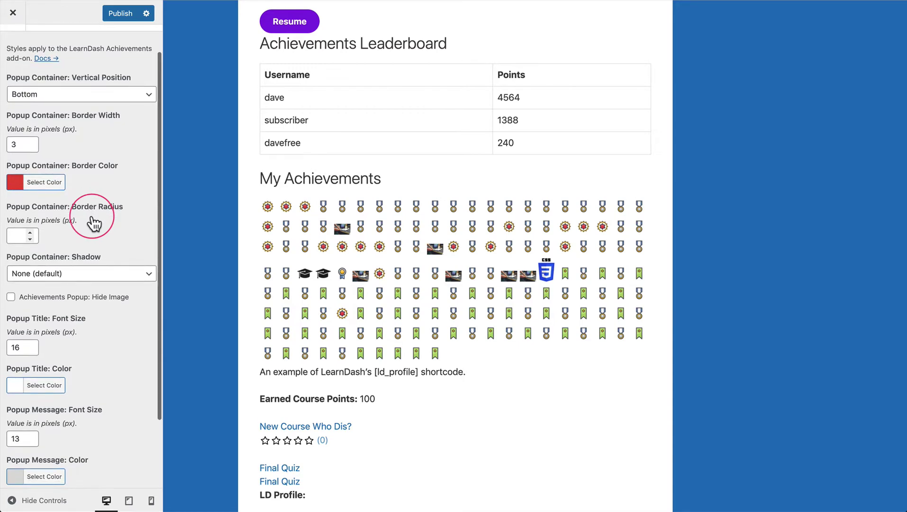
pyautogui.click(99, 213)
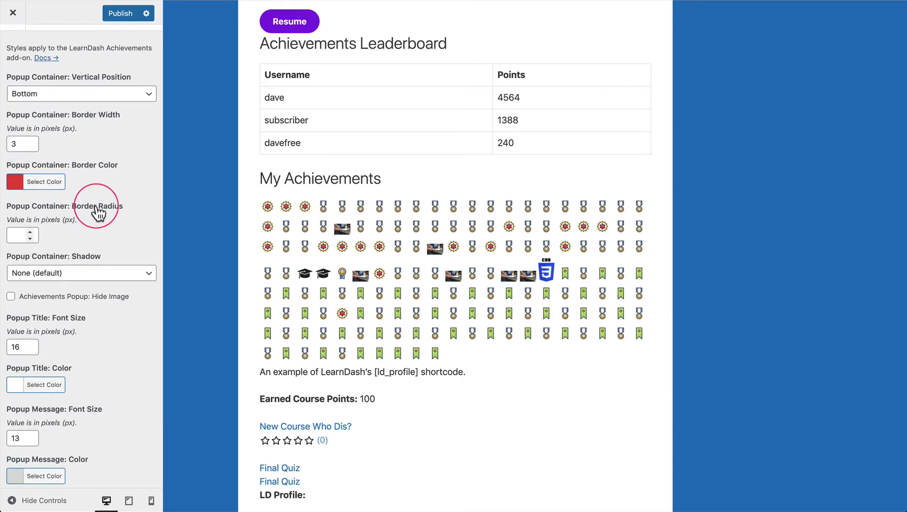
pyautogui.click(16, 235)
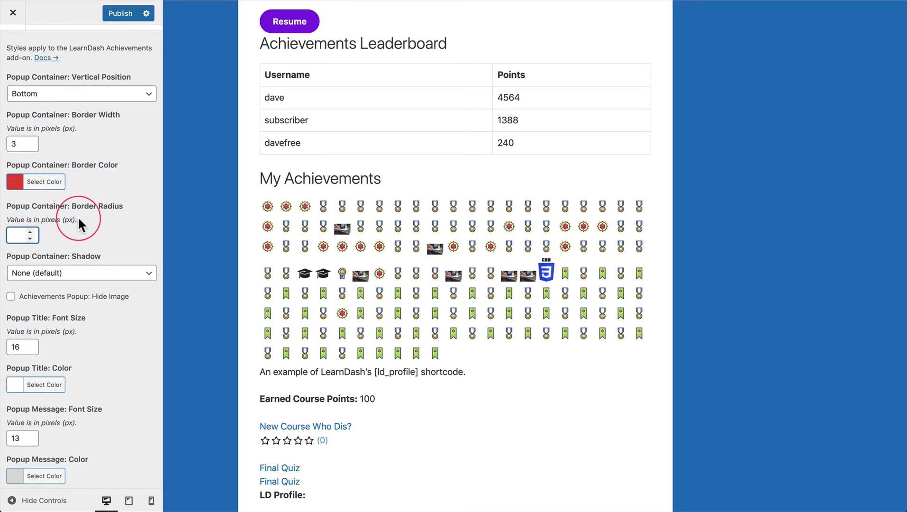
pyautogui.write('1')
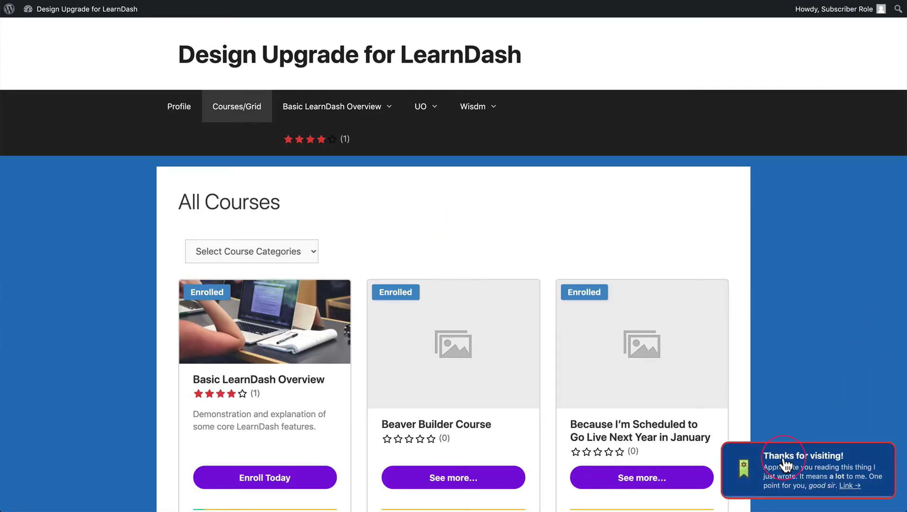
# Examine the shadow options available for the achievements popup container.
pyautogui.scroll(-1, 784, 464)
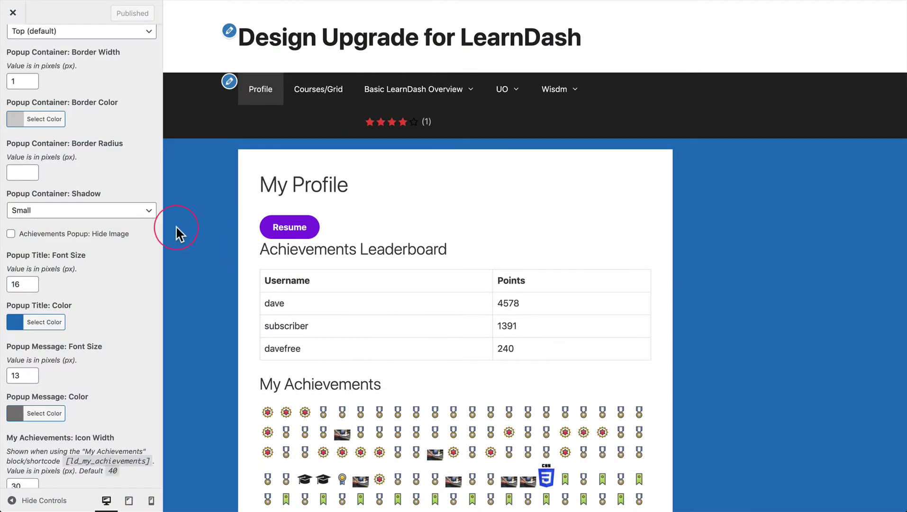
pyautogui.click(112, 211)
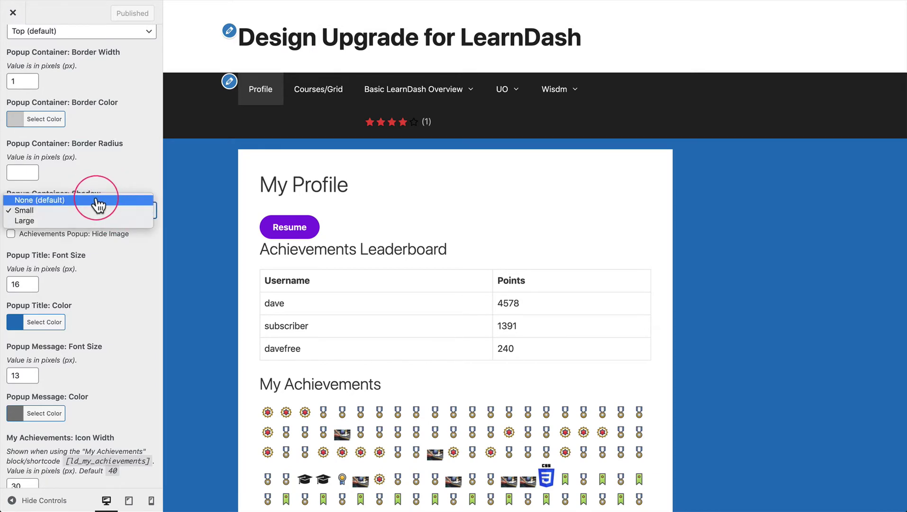
pyautogui.click(120, 184)
pyautogui.click(83, 211)
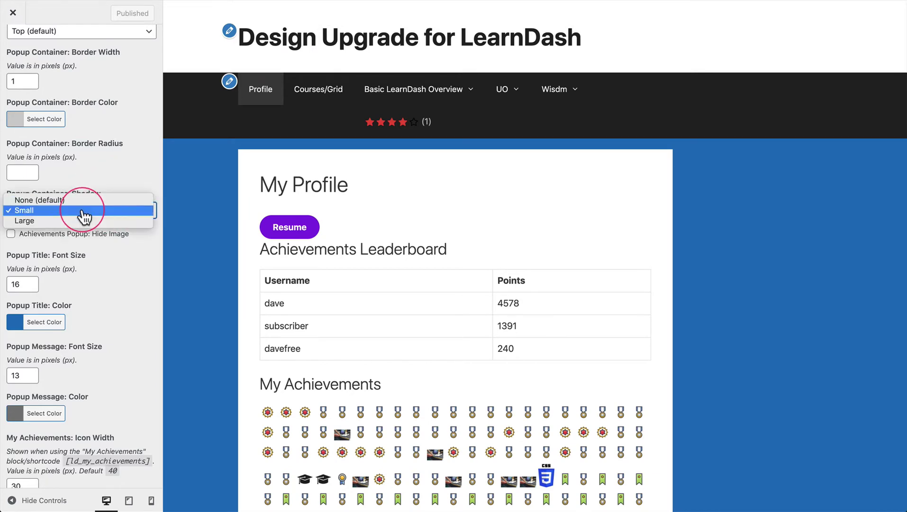
pyautogui.click(76, 208)
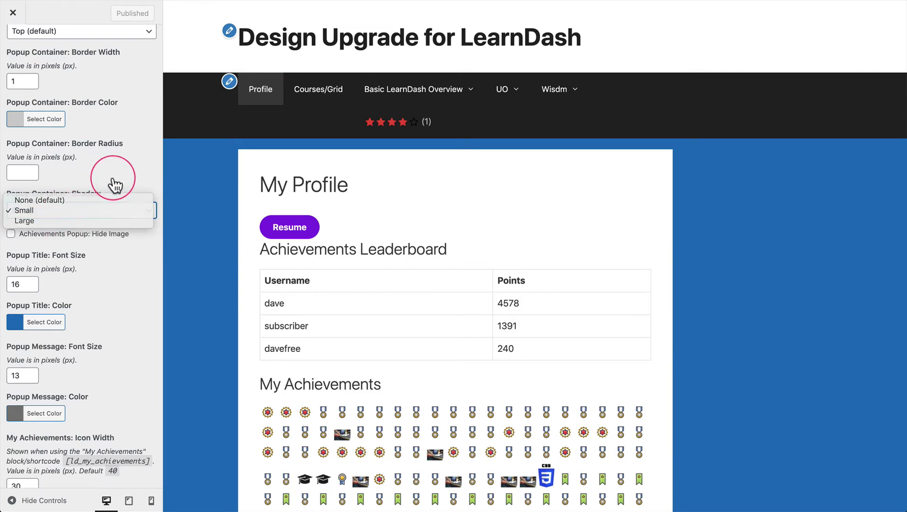
pyautogui.scroll(2, 105, 177)
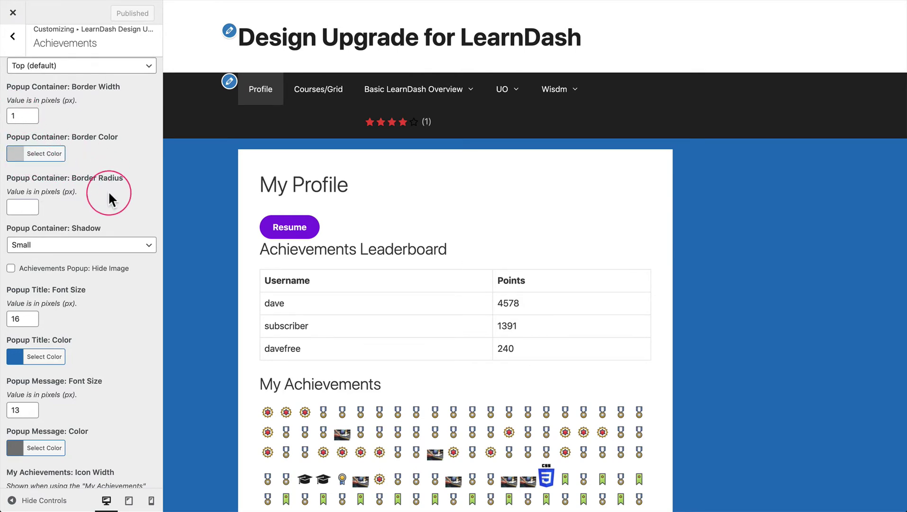
# Enable hiding the image in the achievements popup.
pyautogui.scroll(-2, 122, 190)
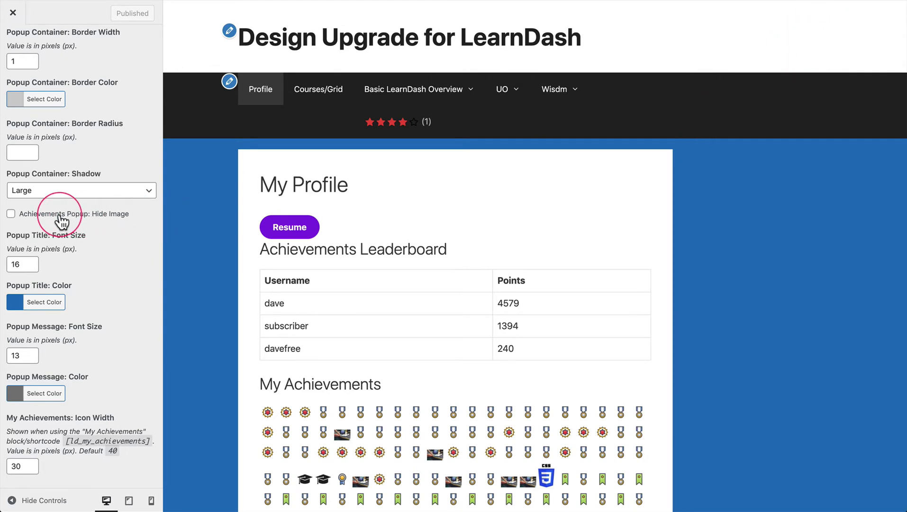
pyautogui.scroll(-3, 217, 348)
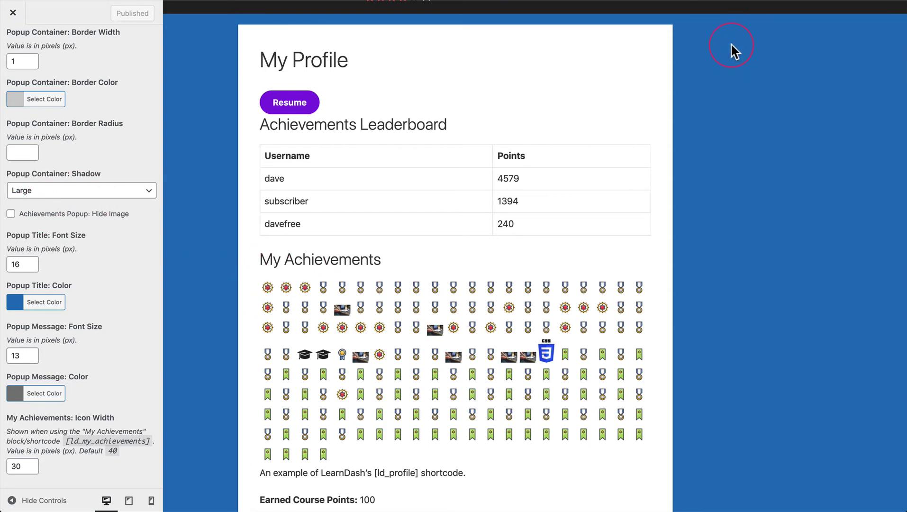
pyautogui.click(29, 214)
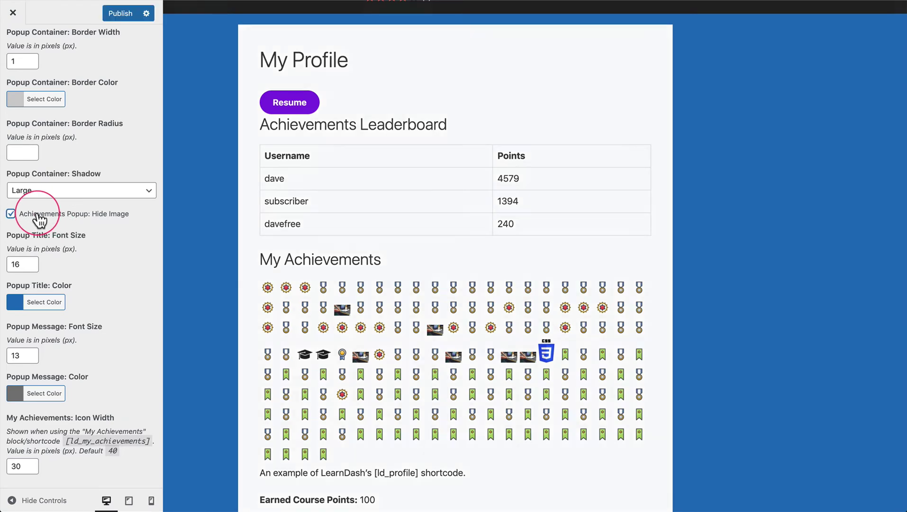
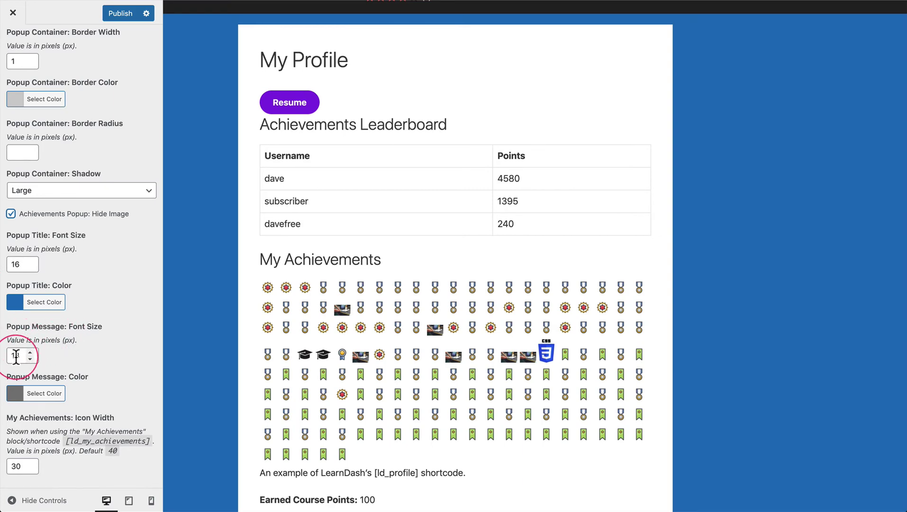
# Set the popup title font size to 14 px and the message font size to 16 px, and publish the changes.
pyautogui.doubleClick(14, 262)
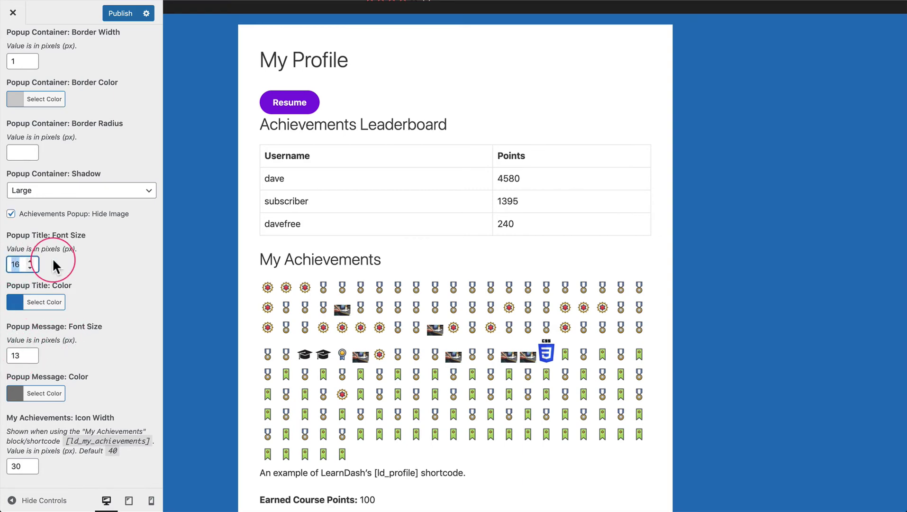
pyautogui.write('14')
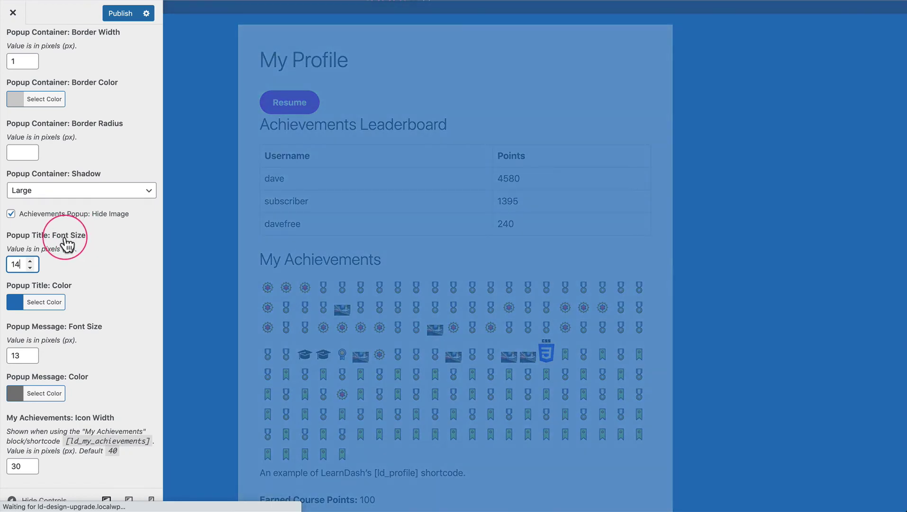
pyautogui.doubleClick(14, 355)
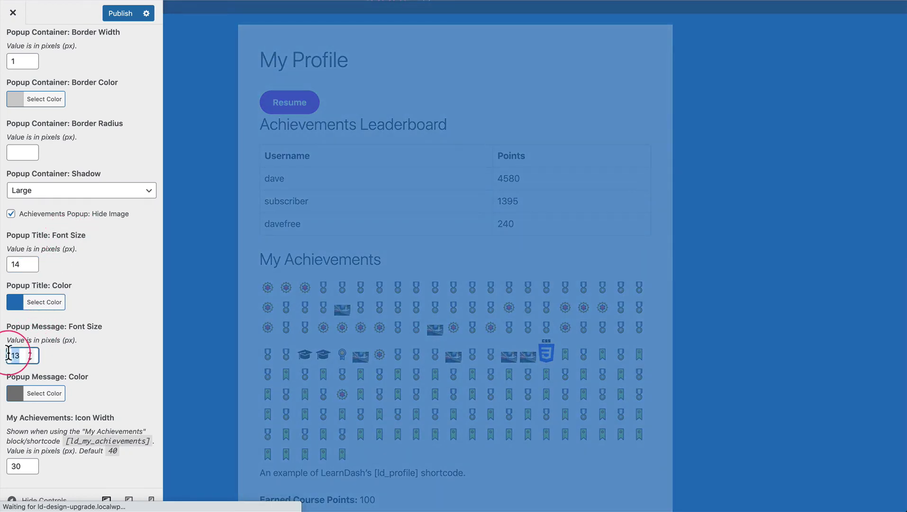
pyautogui.write('16')
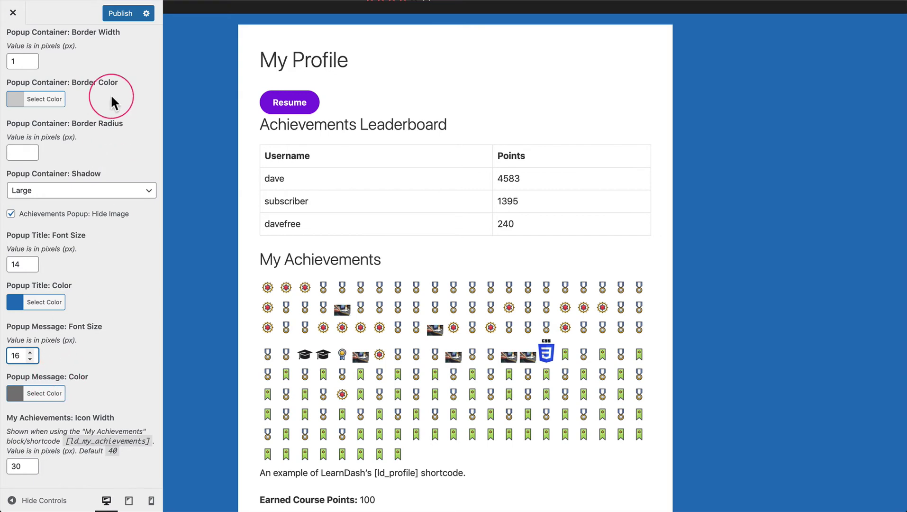
pyautogui.click(118, 14)
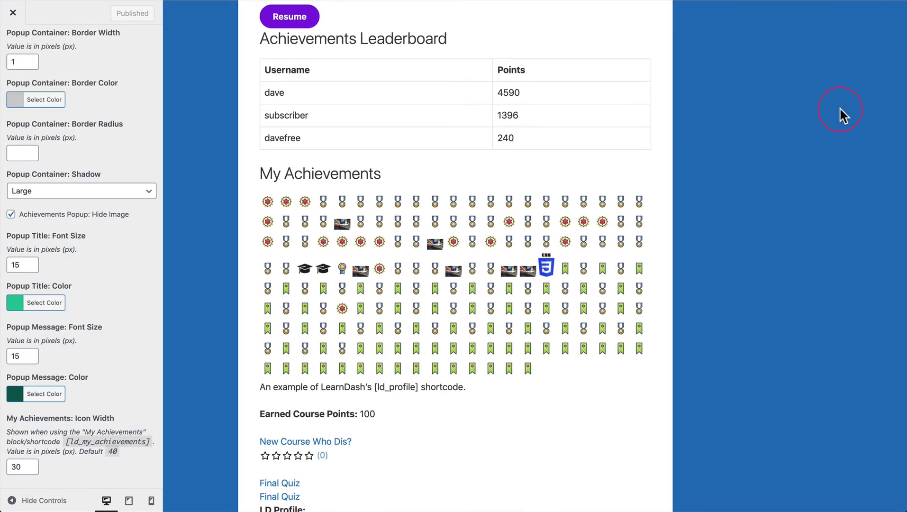
# Examine the description of the My Achievements icon width setting and the shortcode it applies to.
pyautogui.click(54, 420)
pyautogui.moveTo(66, 441); pyautogui.dragTo(143, 436)
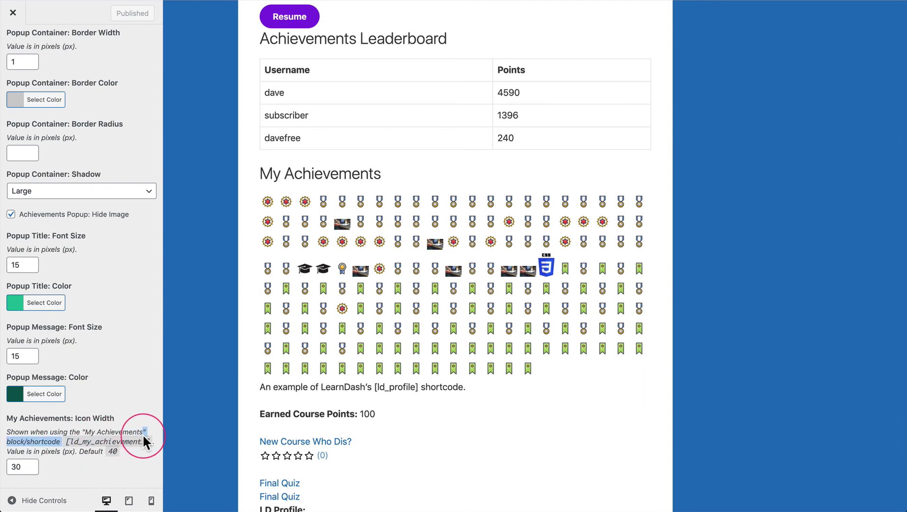
pyautogui.click(117, 432)
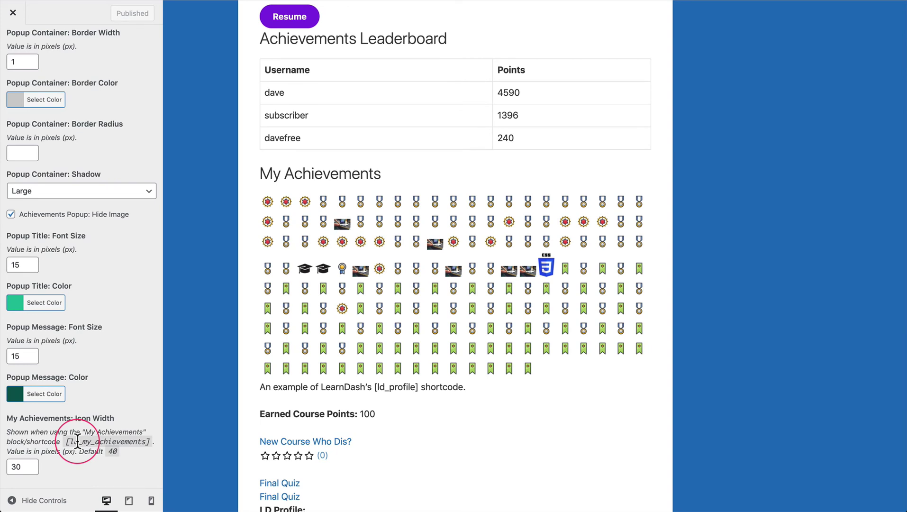
# Set the My Achievements icon width to 60 px.
pyautogui.moveTo(264, 198)
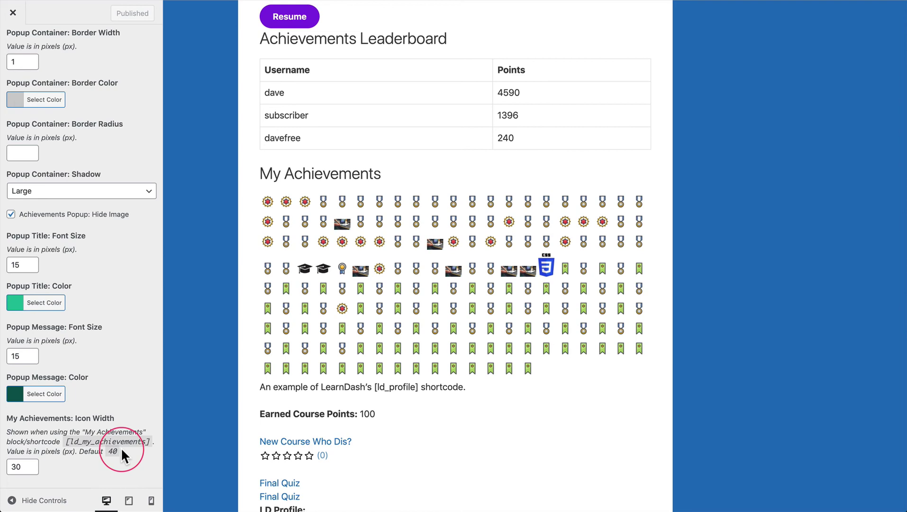
pyautogui.moveTo(283, 217)
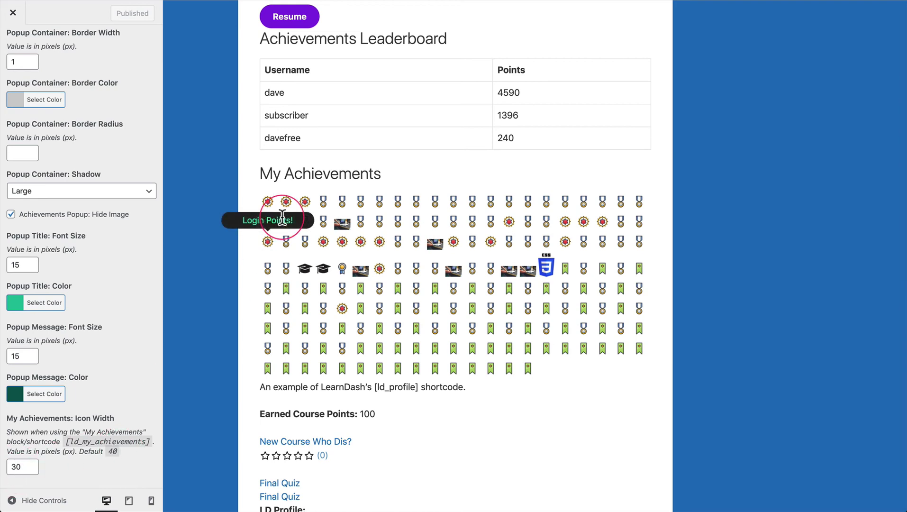
pyautogui.moveTo(357, 198)
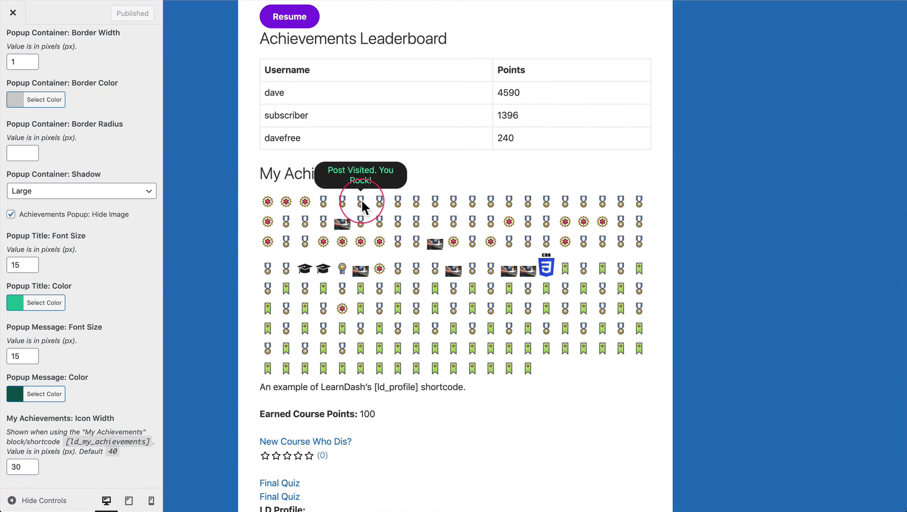
pyautogui.click(15, 466)
pyautogui.doubleClick(16, 466)
pyautogui.write('60')
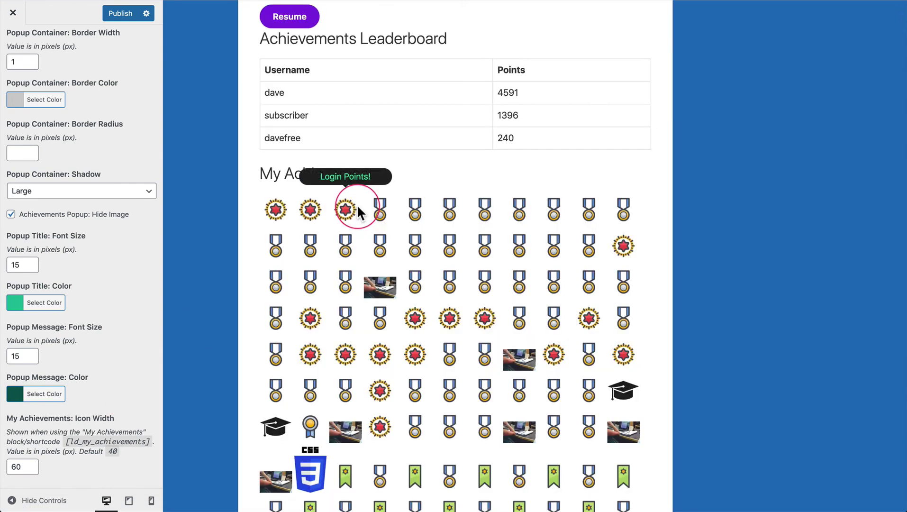
# Examine the tooltips of the achievement icons in the preview and the background and text color options in the Tooltips settings.
pyautogui.scroll(-2, 223, 208)
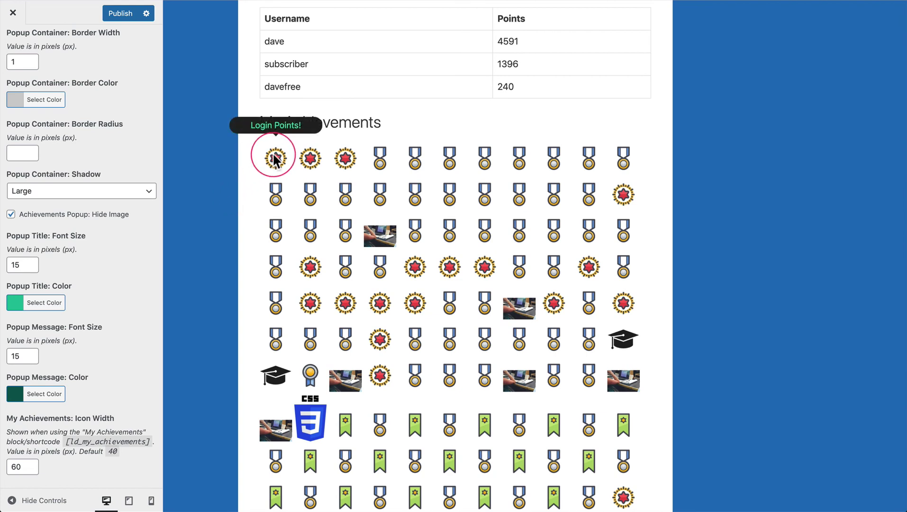
pyautogui.moveTo(278, 158)
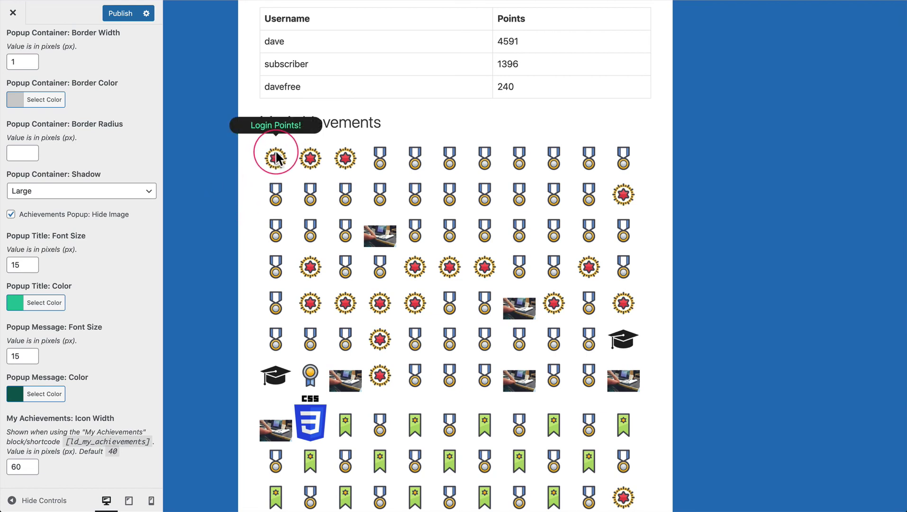
pyautogui.moveTo(309, 160)
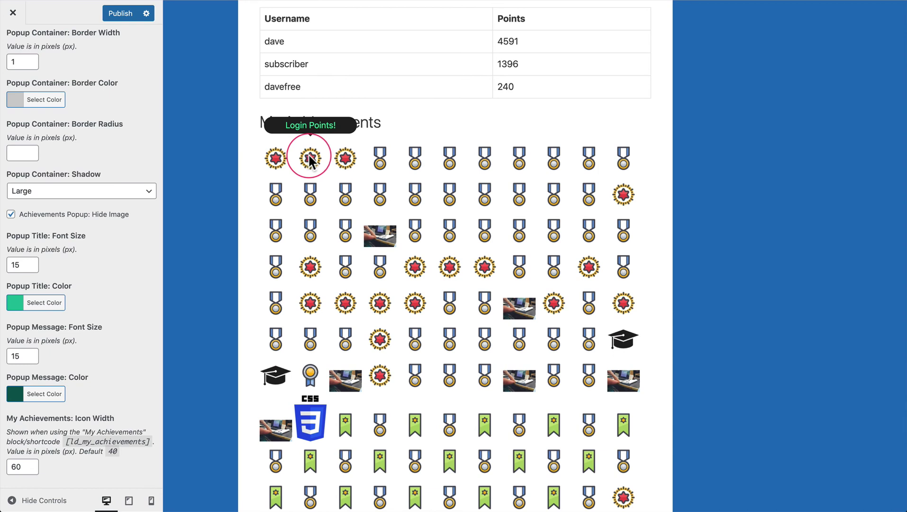
pyautogui.moveTo(346, 161)
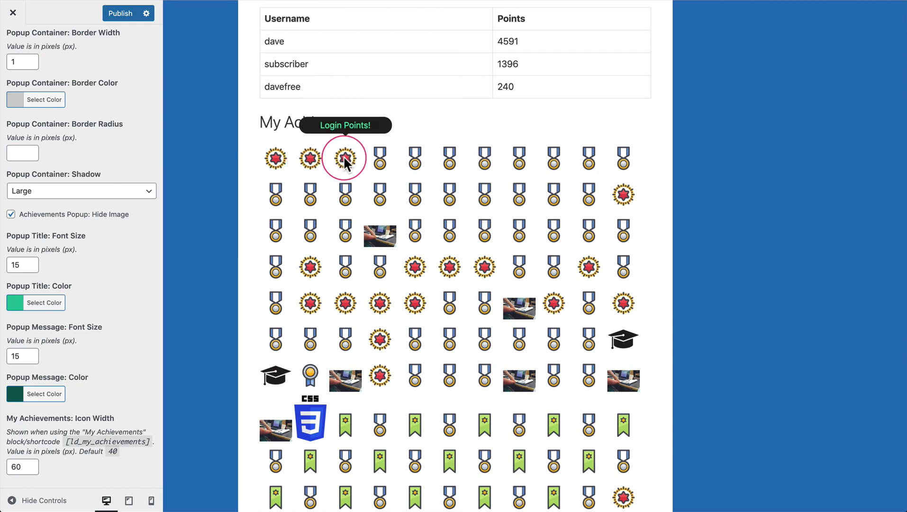
pyautogui.moveTo(376, 162)
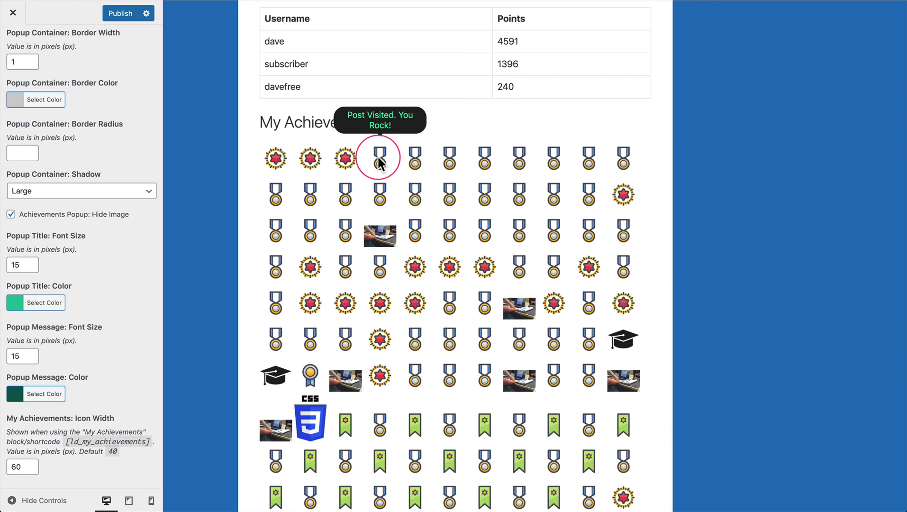
pyautogui.scroll(5, 84, 95)
pyautogui.click(19, 56)
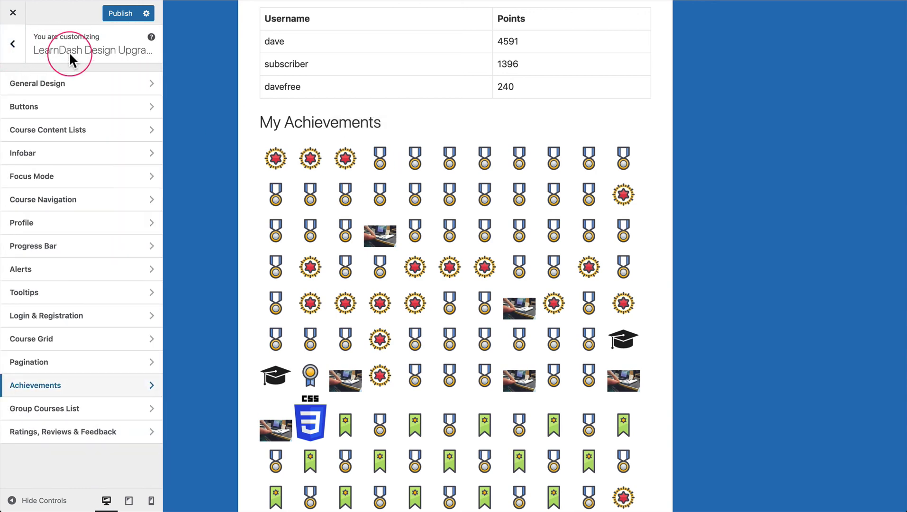
pyautogui.click(82, 296)
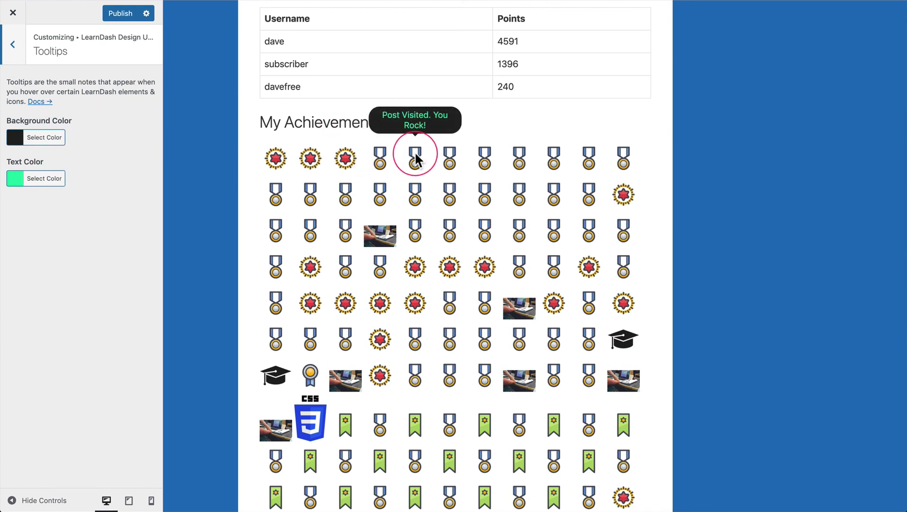
pyautogui.moveTo(449, 160)
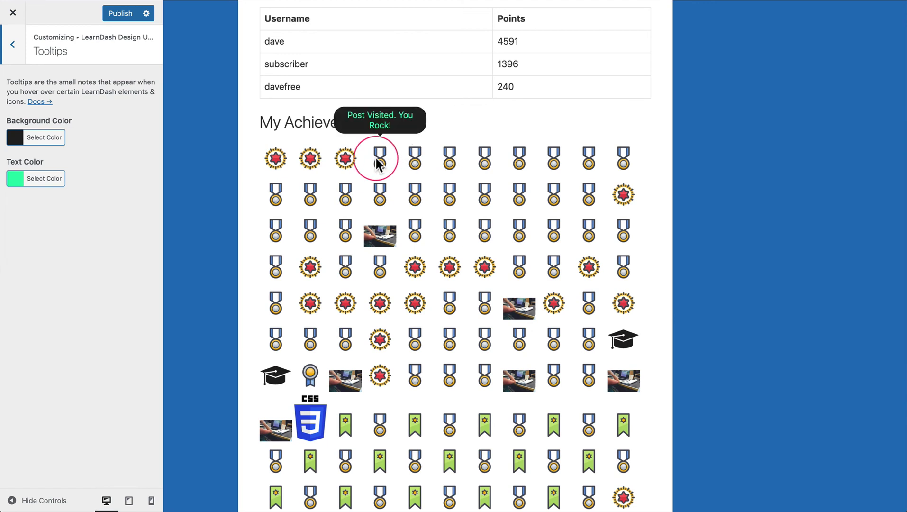
# Examine the Global Border Radius setting under General Design that applies to tooltips, and return to the Achievements settings.
pyautogui.click(18, 47)
pyautogui.click(57, 88)
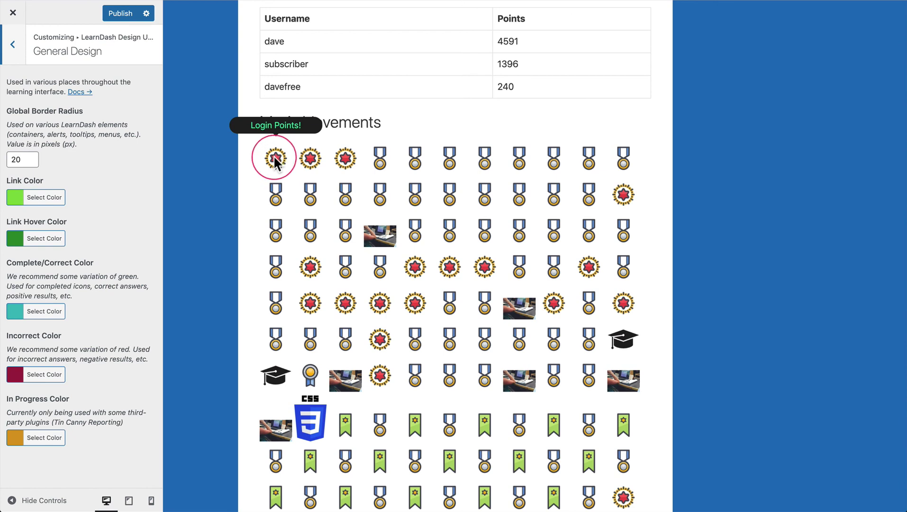
pyautogui.click(13, 44)
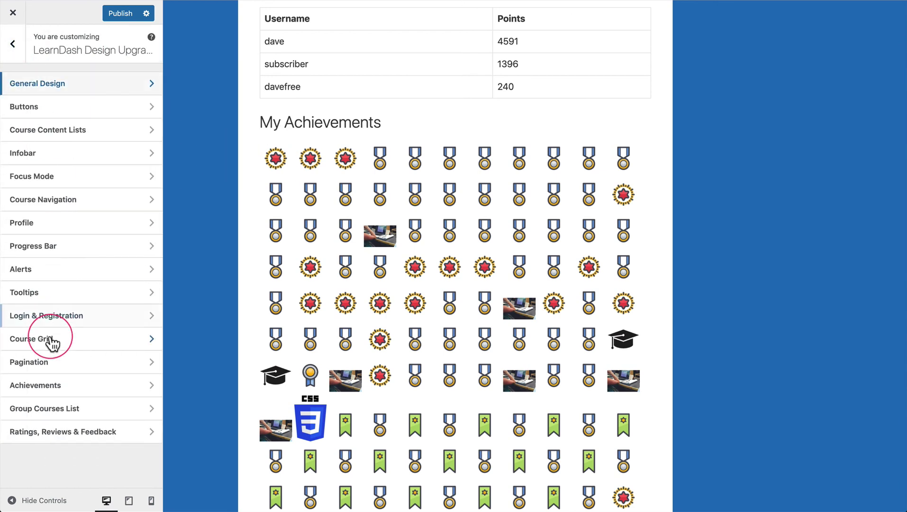
pyautogui.click(54, 386)
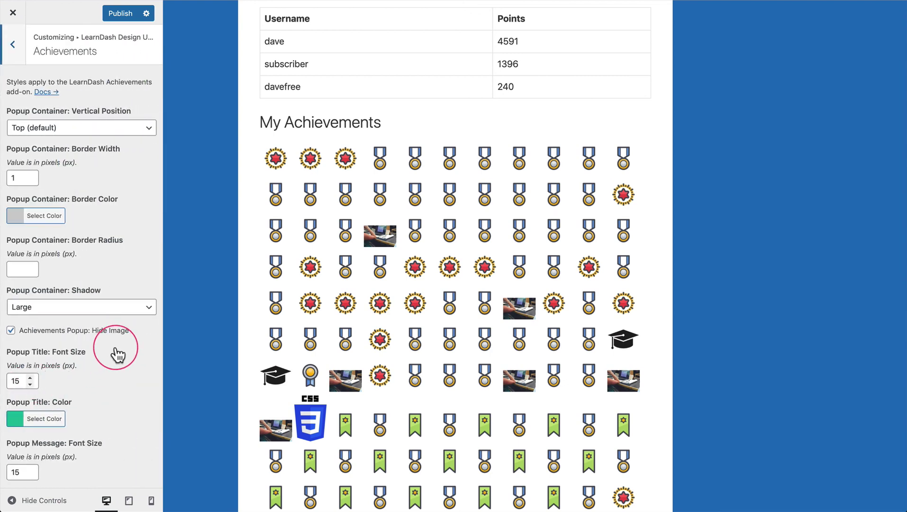